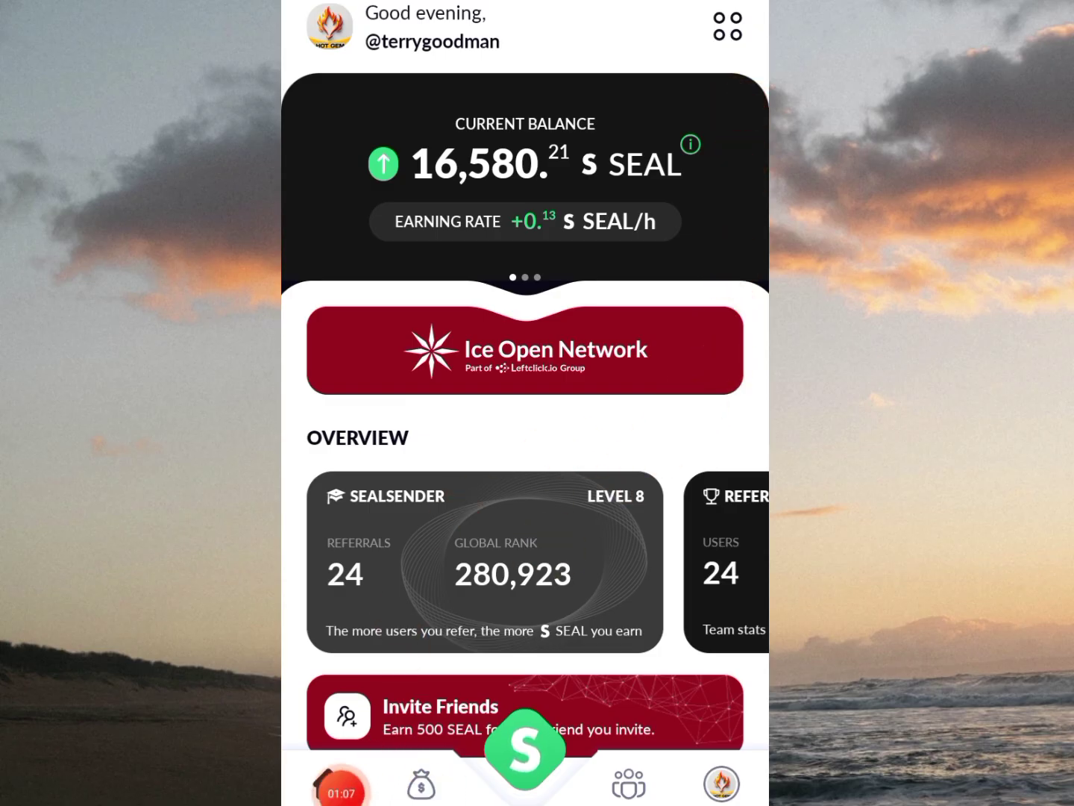
scroll(525, 470, down, 10)
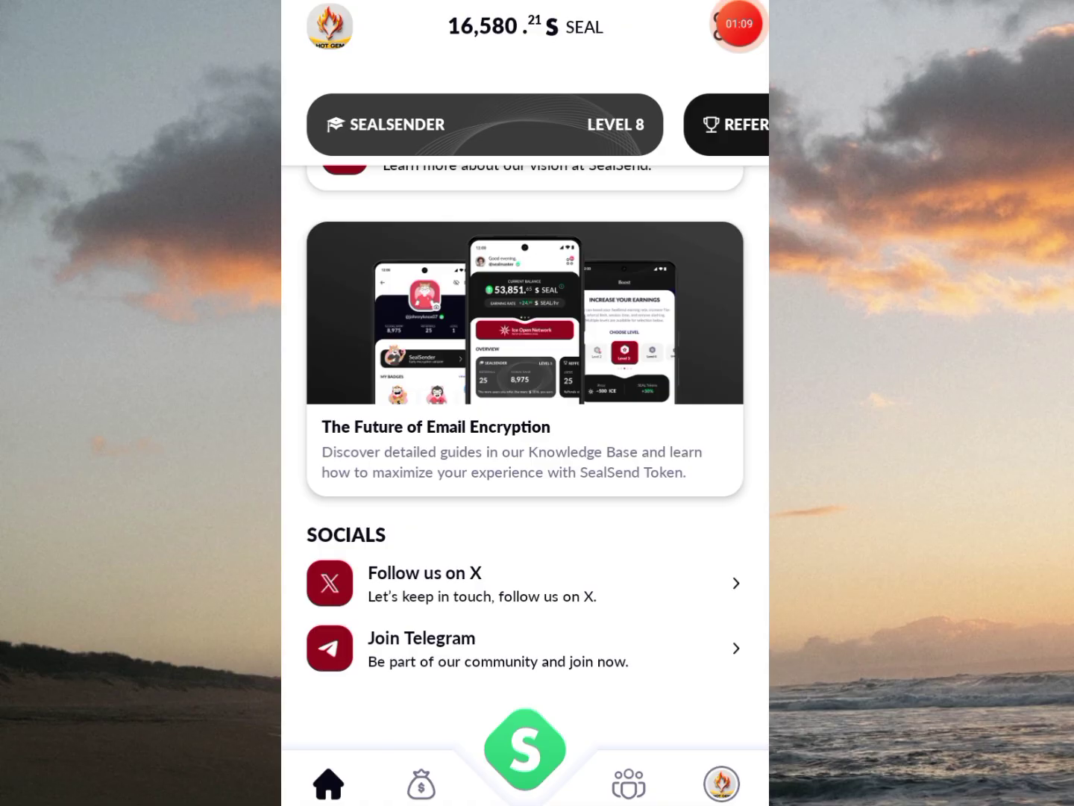
scroll(525, 470, up, 2)
scroll(525, 470, up, 10)
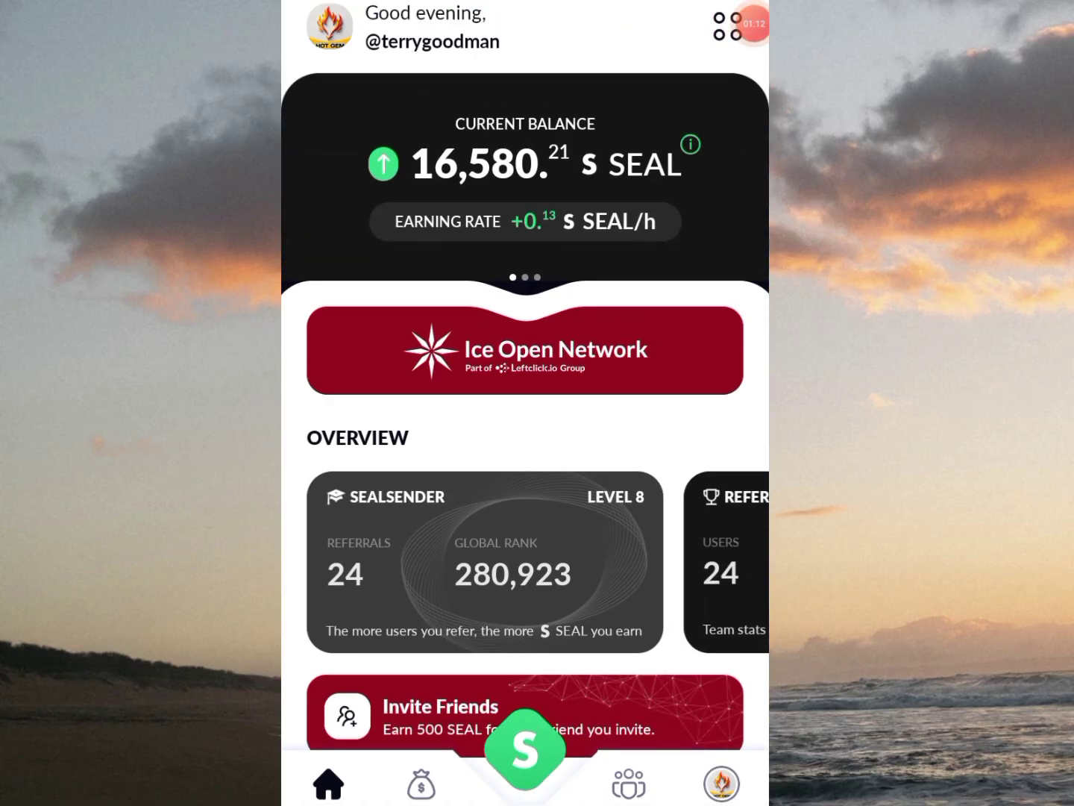
Step: Swipe to the Adoption overview card, peek at the Boost/Stats/News/Help menu, then return to the browser
drag(621, 563, 353, 562)
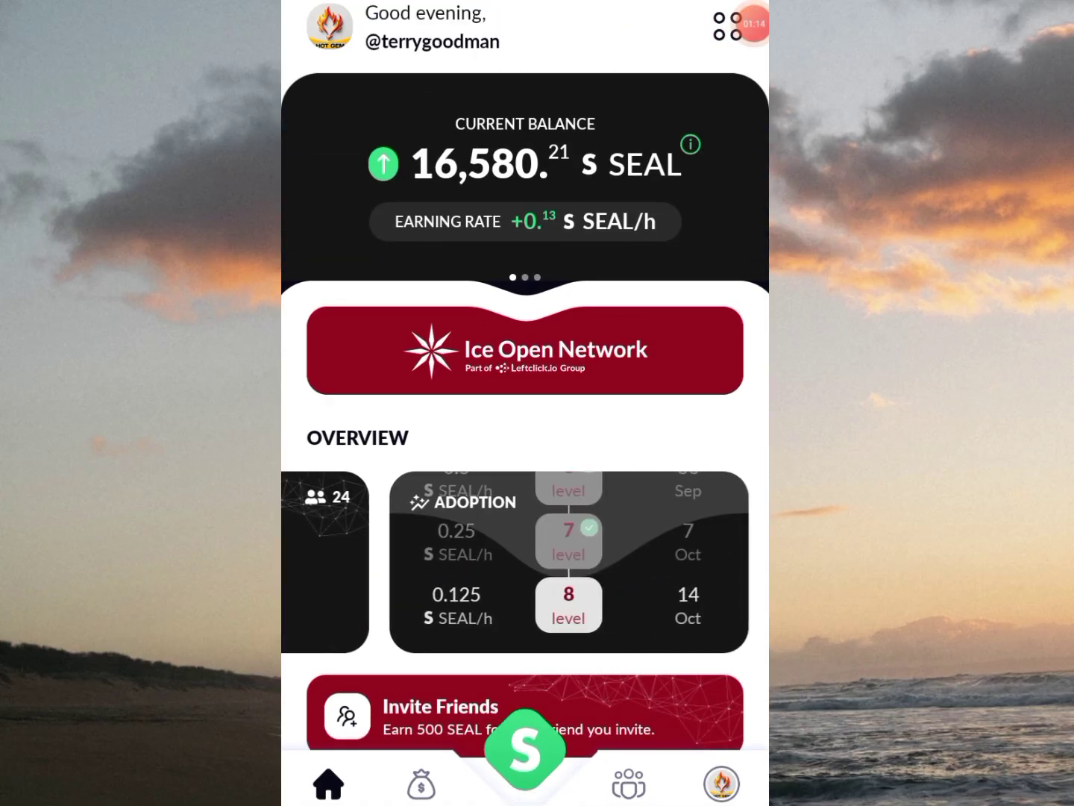
scroll(525, 471, up, 1)
scroll(526, 470, down, 1)
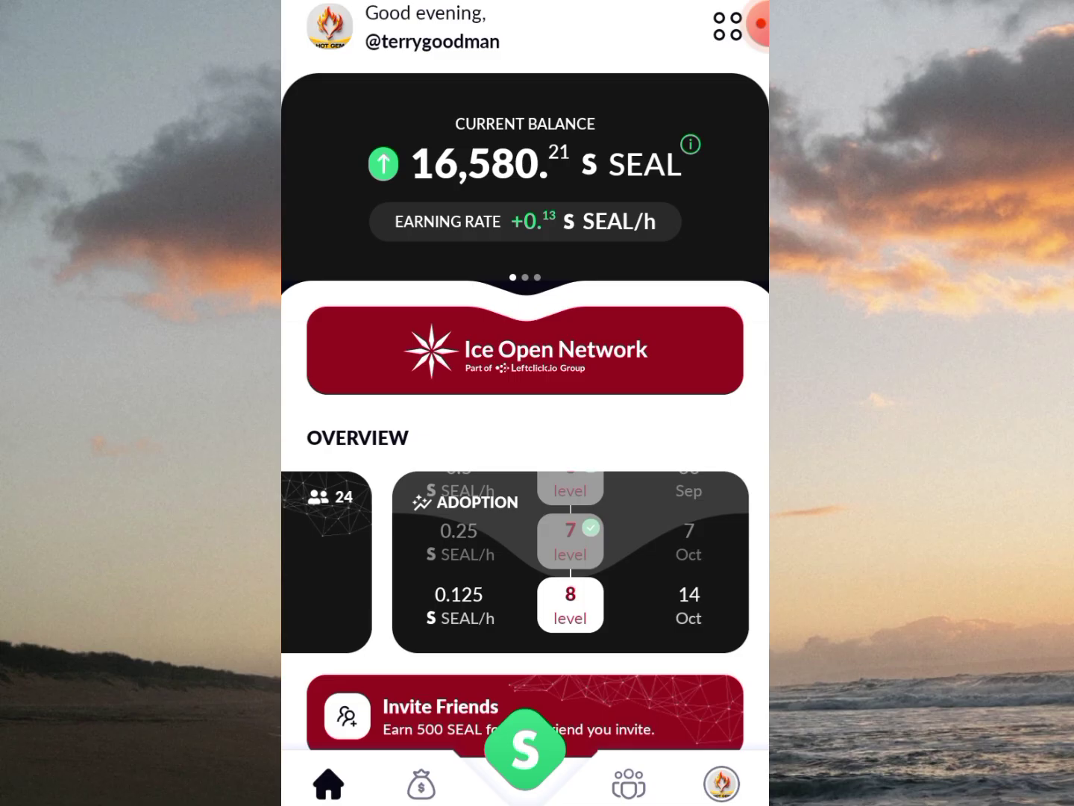
click(727, 25)
key(Escape)
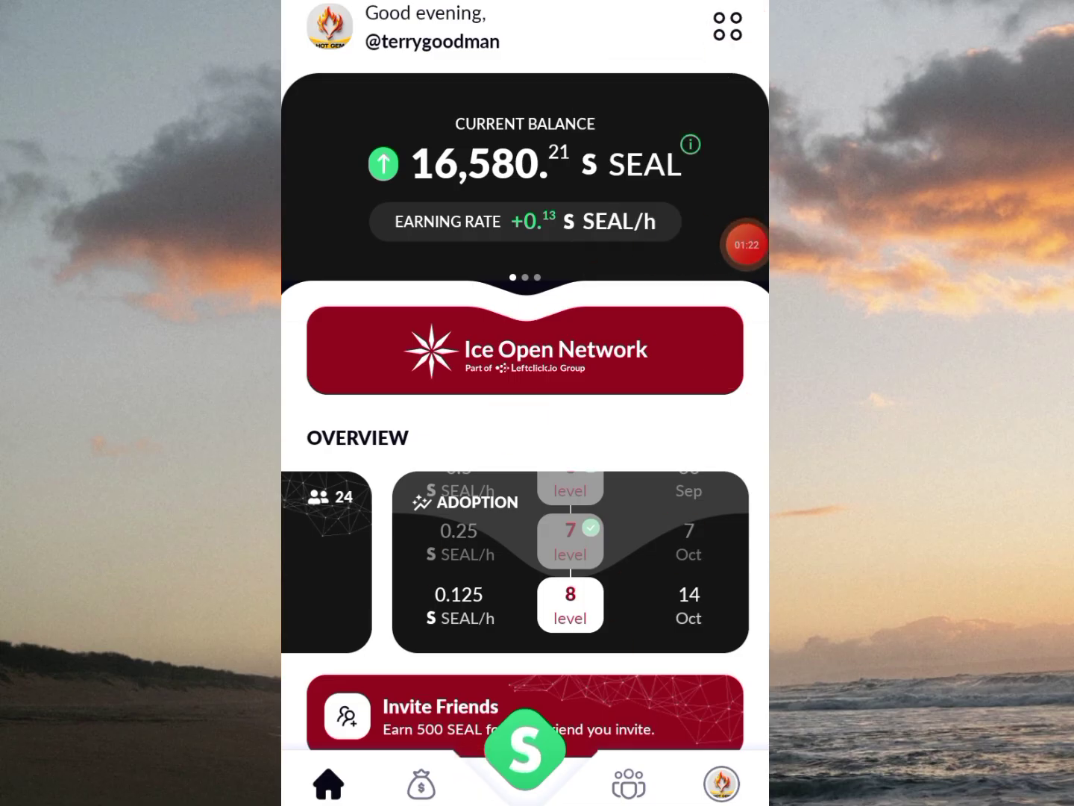
scroll(525, 437, down, 10)
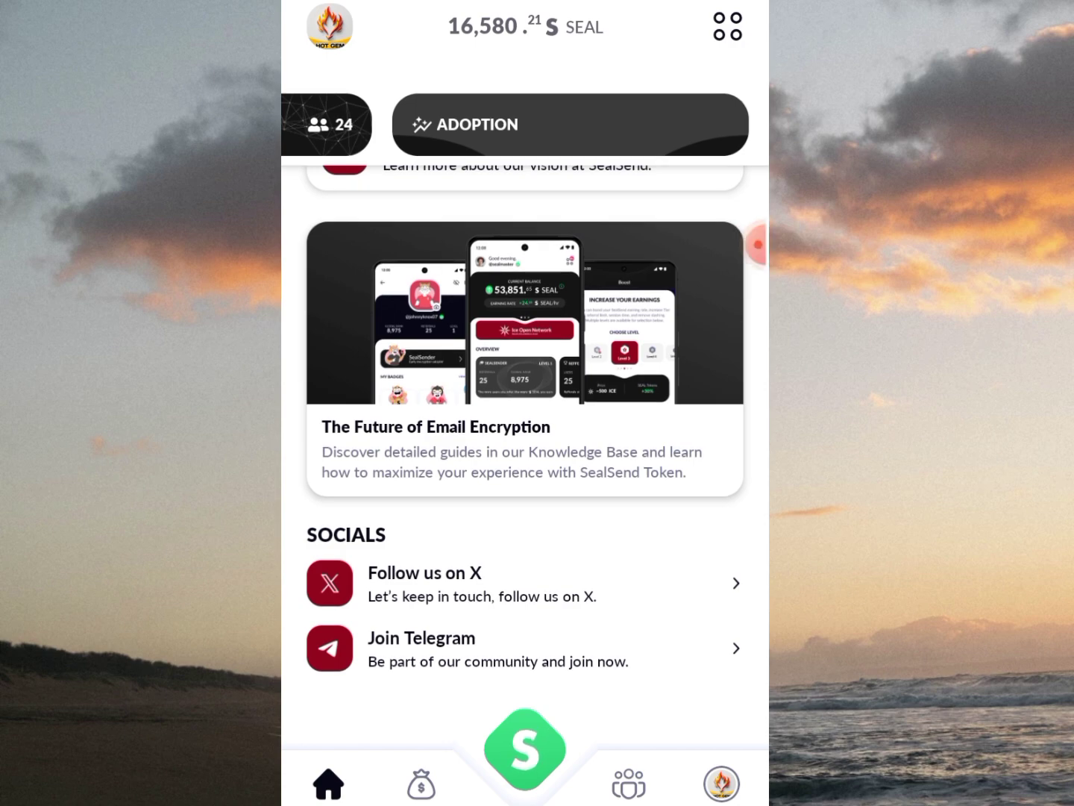
scroll(525, 437, up, 10)
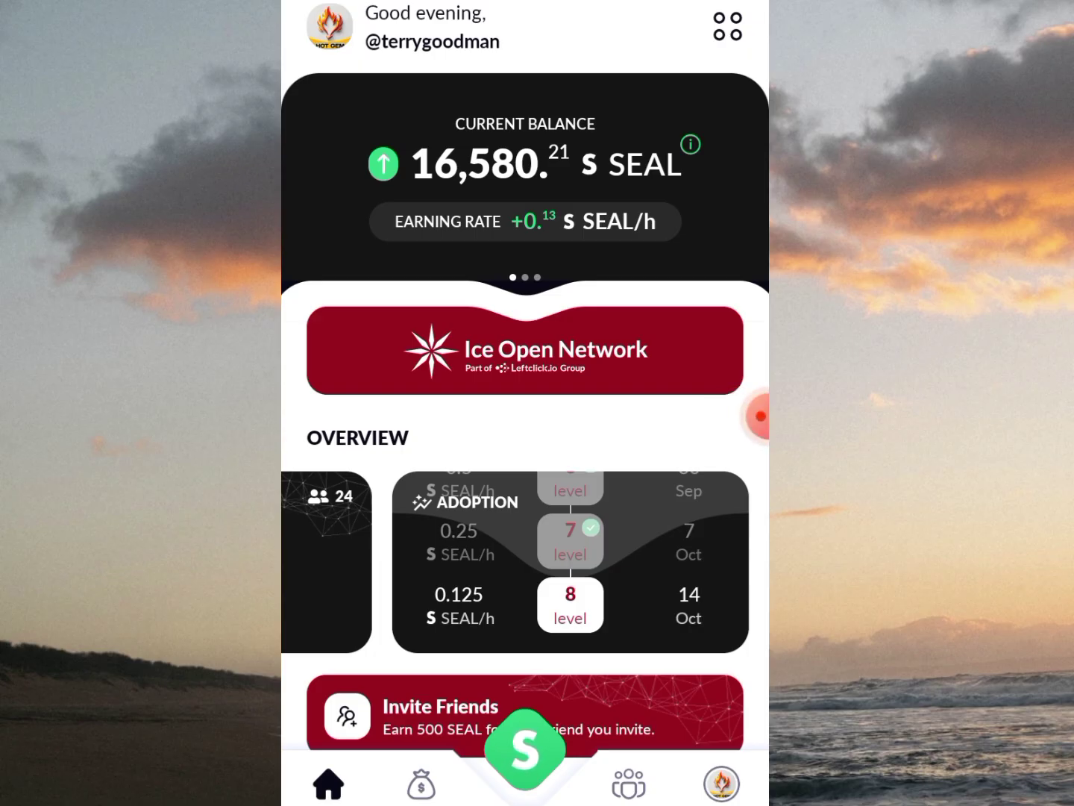
mouse_move(759, 415)
mouse_down()
mouse_move(710, 216)
mouse_move(753, 147)
mouse_move(739, 515)
mouse_move(689, 159)
mouse_move(580, 584)
mouse_move(574, 762)
mouse_move(595, 615)
mouse_move(714, 580)
mouse_move(622, 731)
mouse_move(714, 464)
mouse_up()
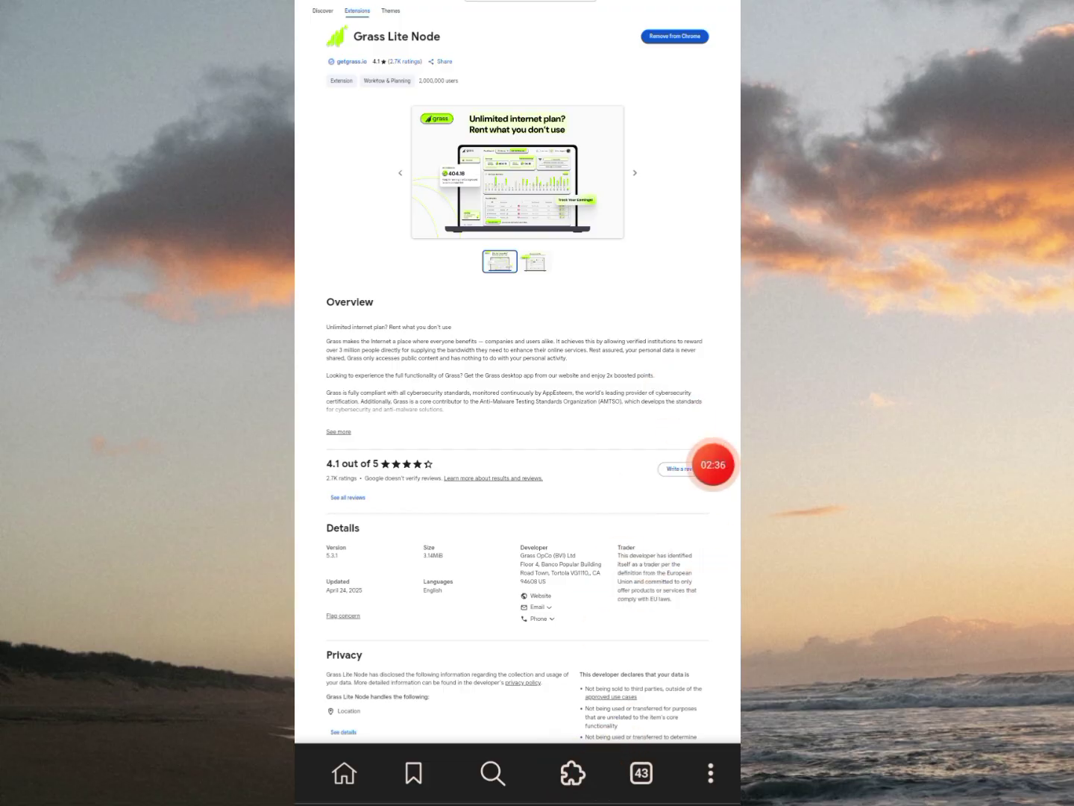
Step: Go to Mises Browser's extensions management page and follow the Web Store link from its drawer
click(572, 773)
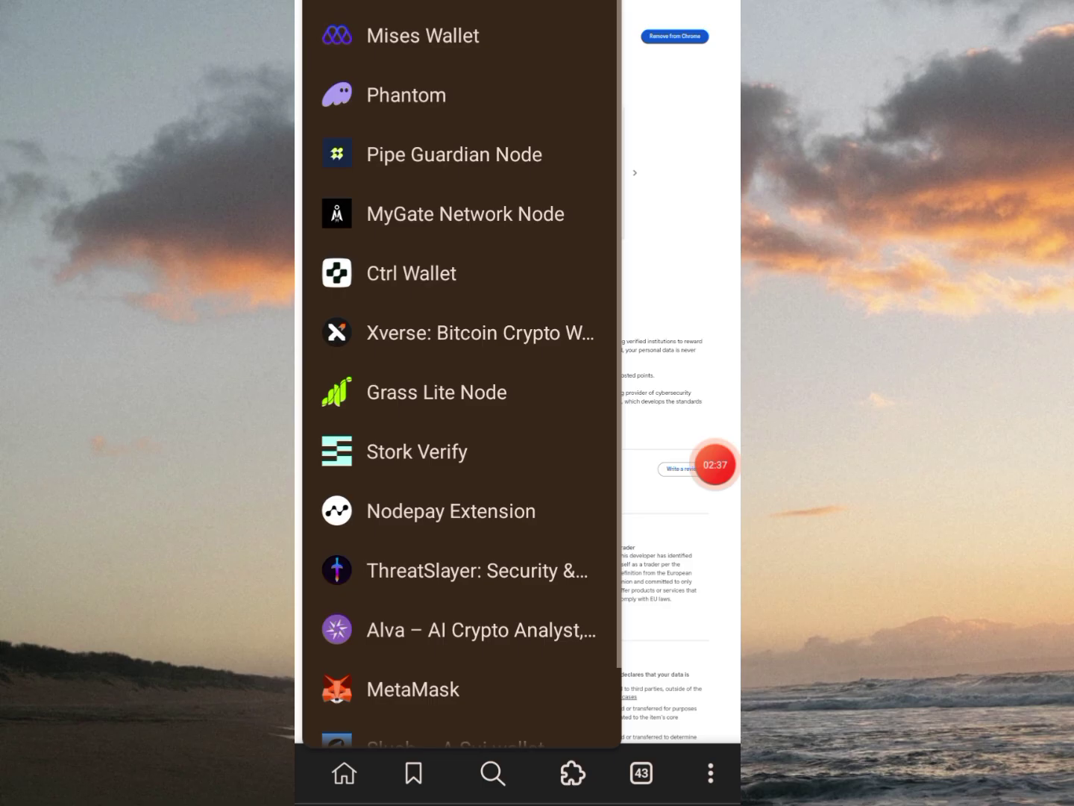
mouse_move(770, 644)
mouse_down()
mouse_move(300, 32)
mouse_move(499, 109)
mouse_move(755, 185)
mouse_move(329, 21)
mouse_move(438, 77)
mouse_move(335, 21)
mouse_move(624, 111)
mouse_up()
key(Escape)
click(315, 17)
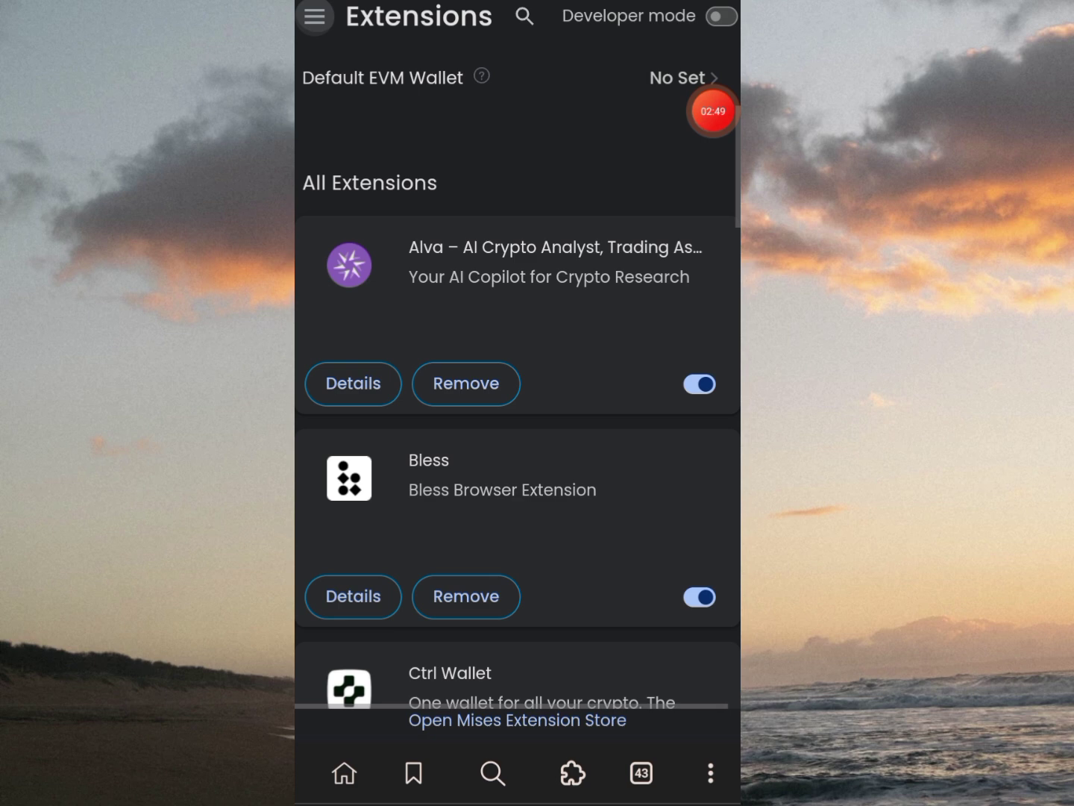
mouse_move(714, 110)
mouse_down()
mouse_move(595, 11)
mouse_move(434, 278)
mouse_move(513, 283)
mouse_move(466, 278)
mouse_move(578, 264)
mouse_move(436, 285)
mouse_move(710, 223)
mouse_up()
Step: Search the Chrome Web Store for 'Sealsend'
click(478, 252)
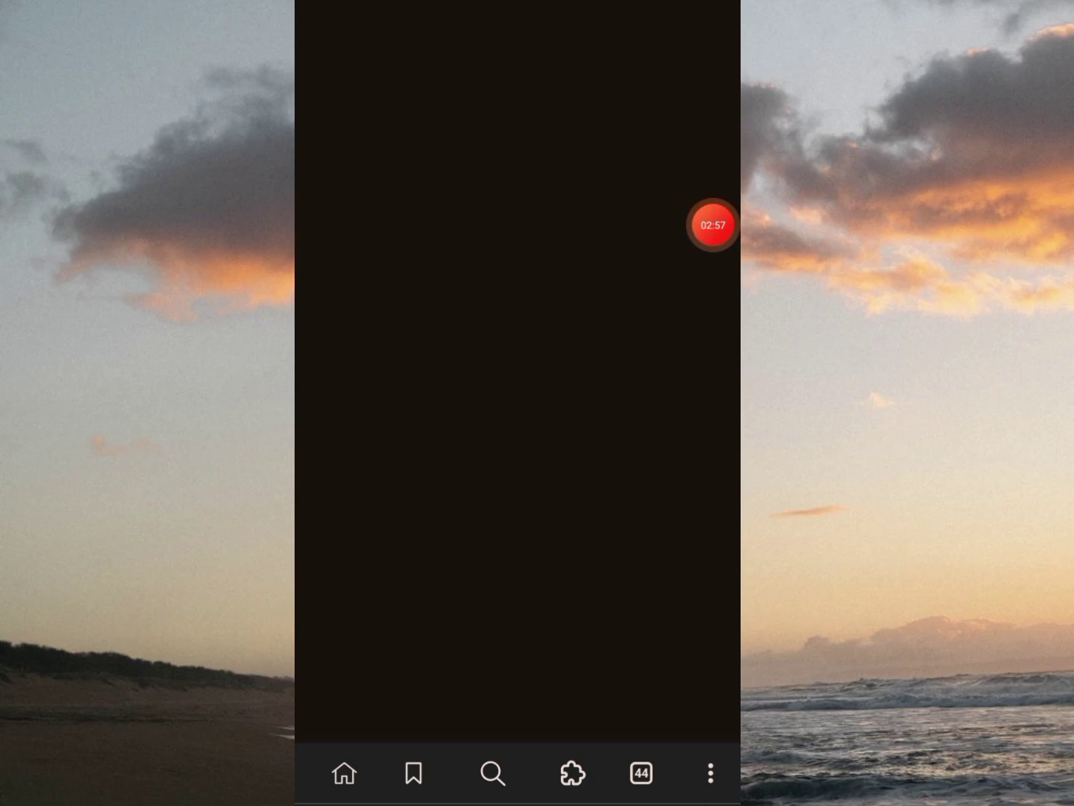
drag(528, 38, 733, 109)
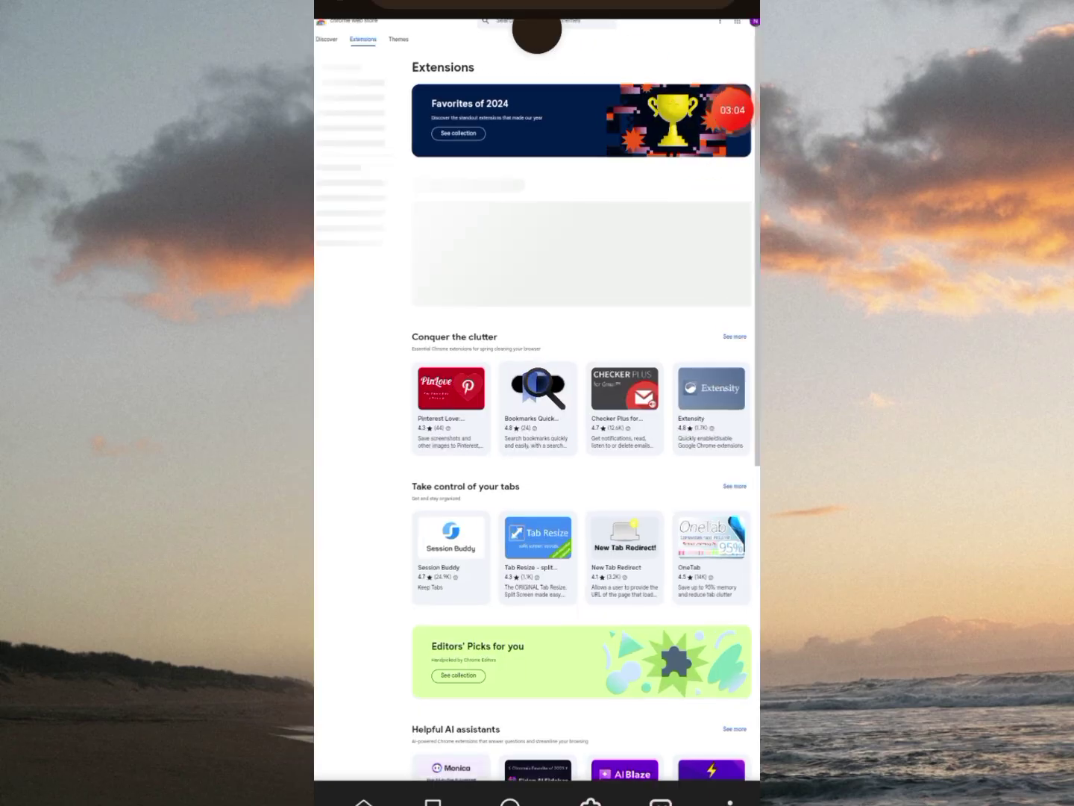
scroll(584, 126, up, 5)
click(479, 37)
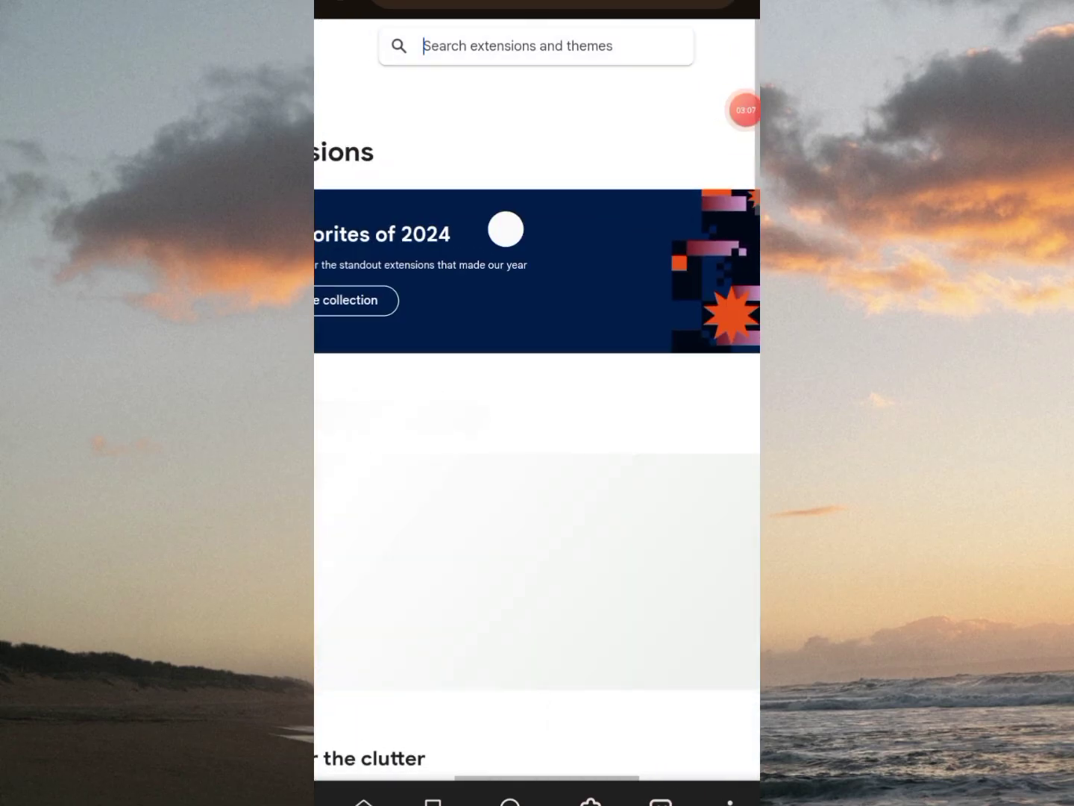
drag(504, 227, 485, 190)
text(Seal)
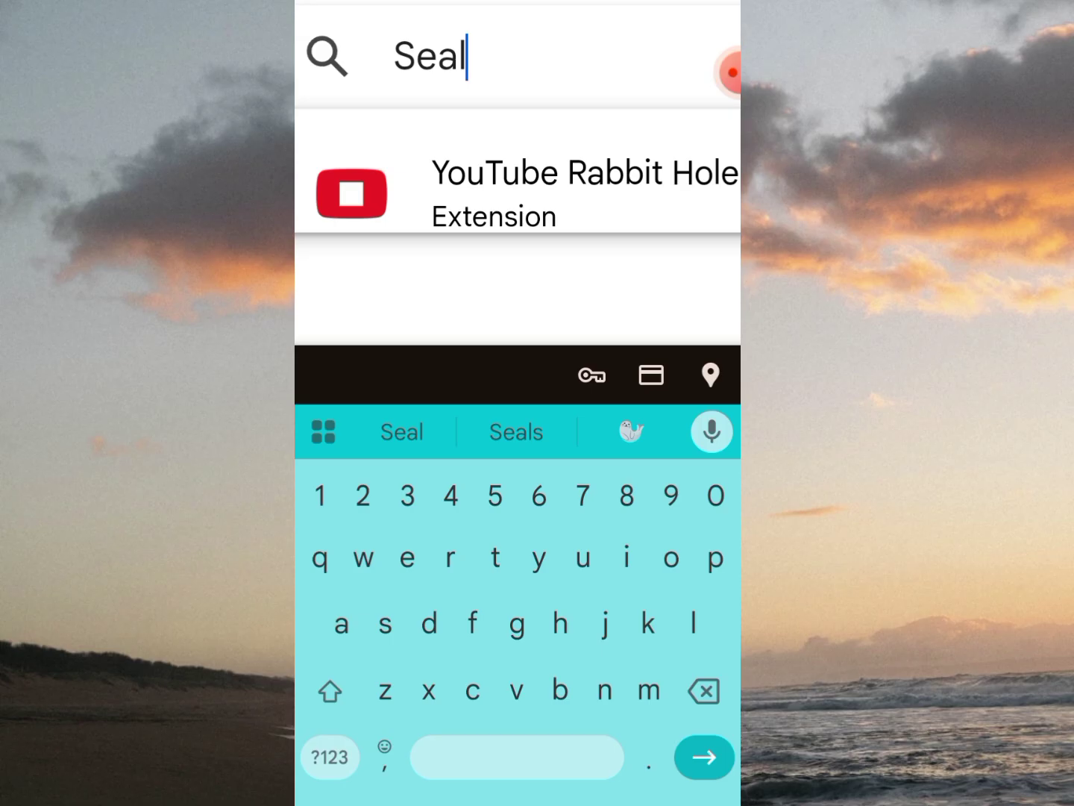
text(send)
key(Return)
Step: Find and open the 'SealSend - Secure Email Encryption Made Simple' listing in the results
drag(704, 183, 713, 49)
drag(638, 504, 361, 504)
mouse_move(504, 503)
mouse_down()
mouse_move(378, 504)
mouse_move(504, 458)
mouse_up()
drag(419, 503, 596, 481)
scroll(517, 403, down, 3)
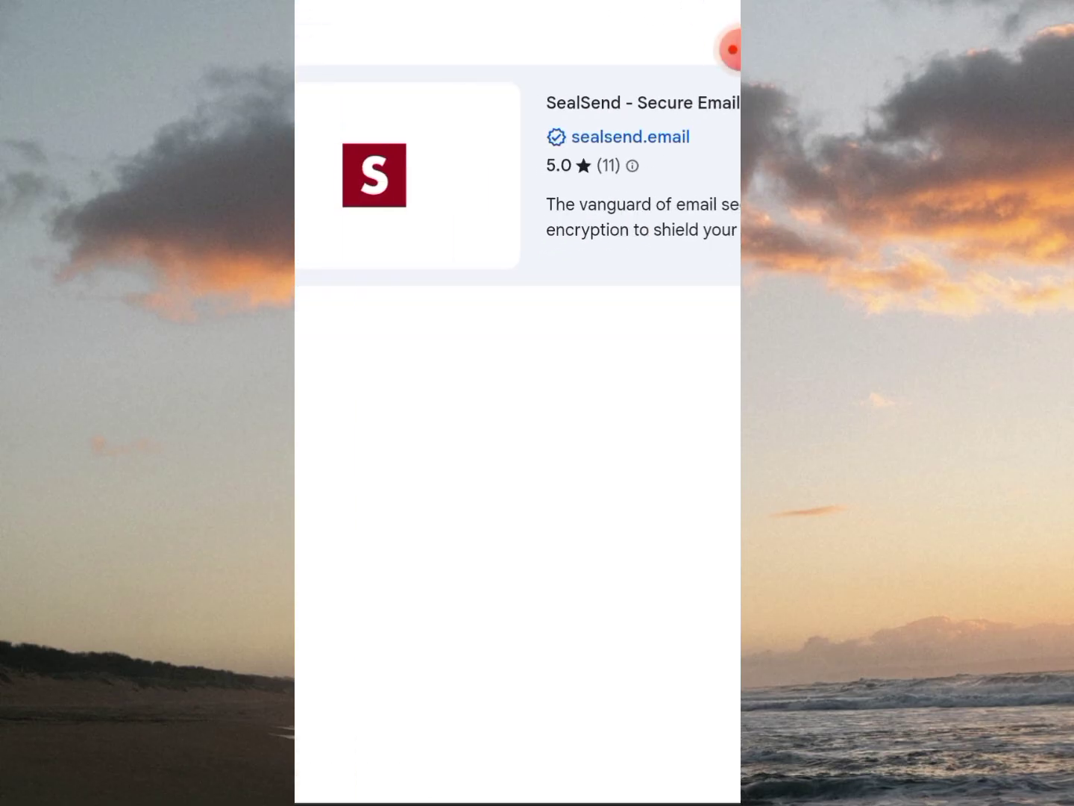
scroll(517, 403, down, 2)
mouse_move(517, 336)
mouse_down()
mouse_move(517, 402)
mouse_move(557, 420)
mouse_move(461, 419)
mouse_up()
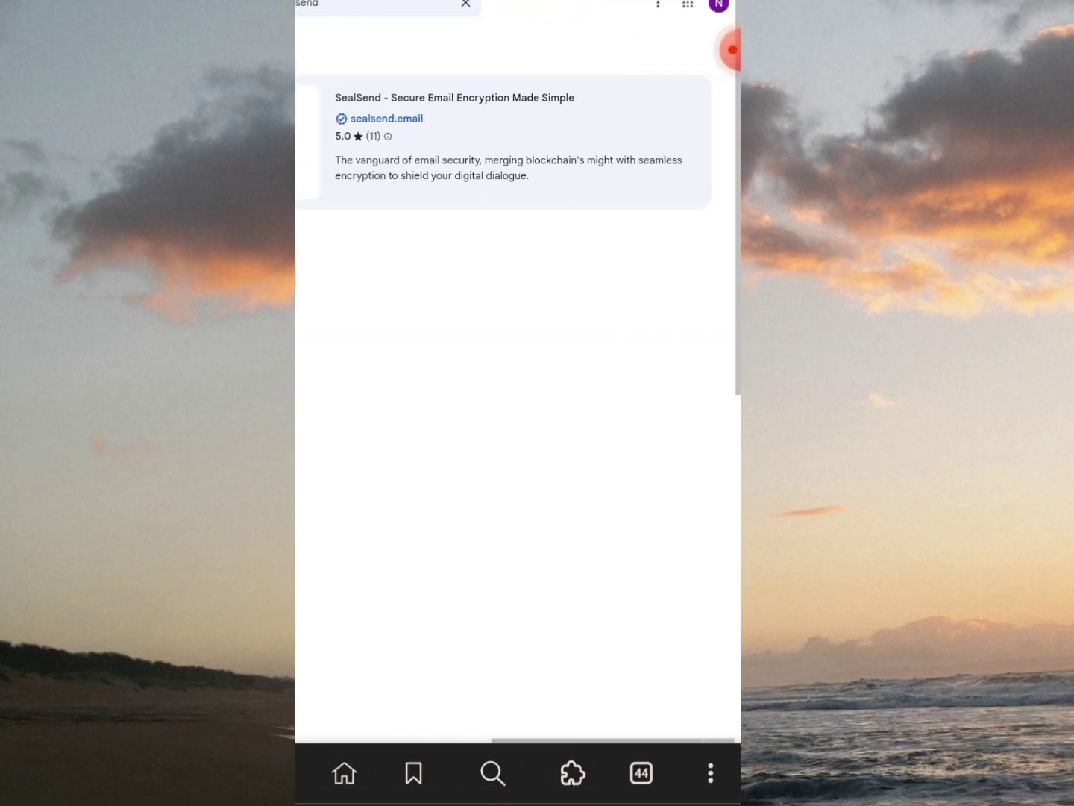
click(503, 142)
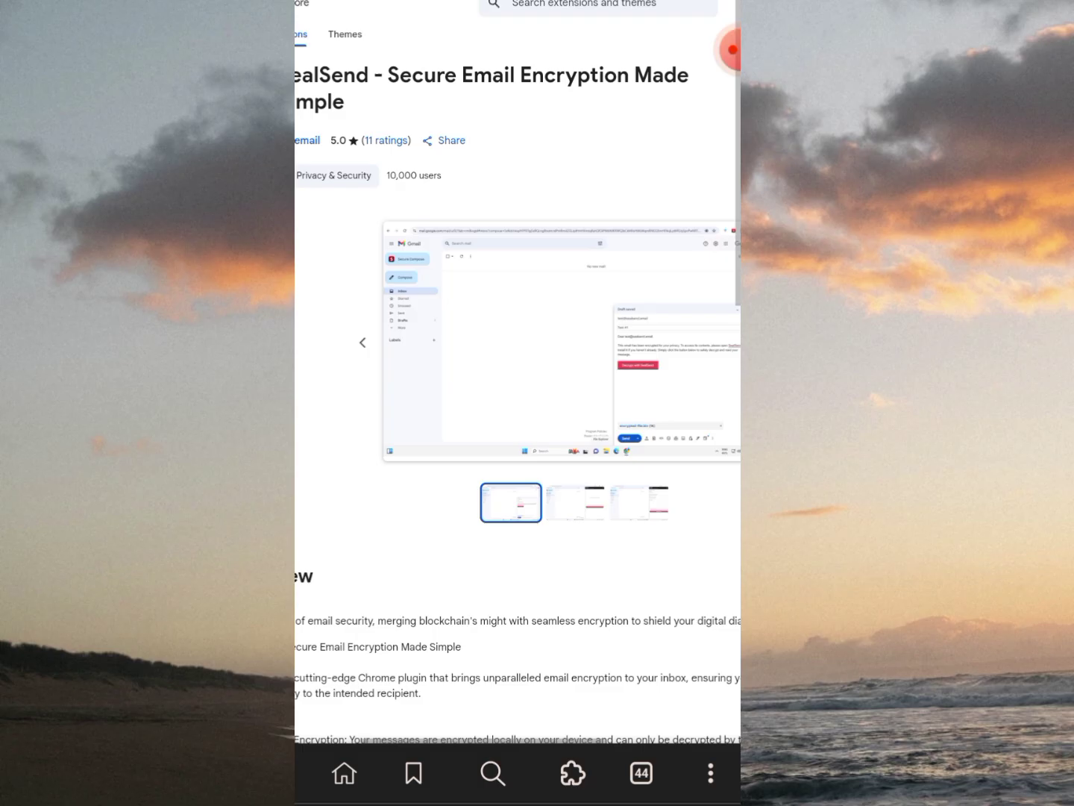
mouse_move(734, 49)
mouse_down()
mouse_move(607, 84)
mouse_move(713, 209)
mouse_up()
Step: Add SealSend to Chrome and approve the permissions it requests
click(636, 80)
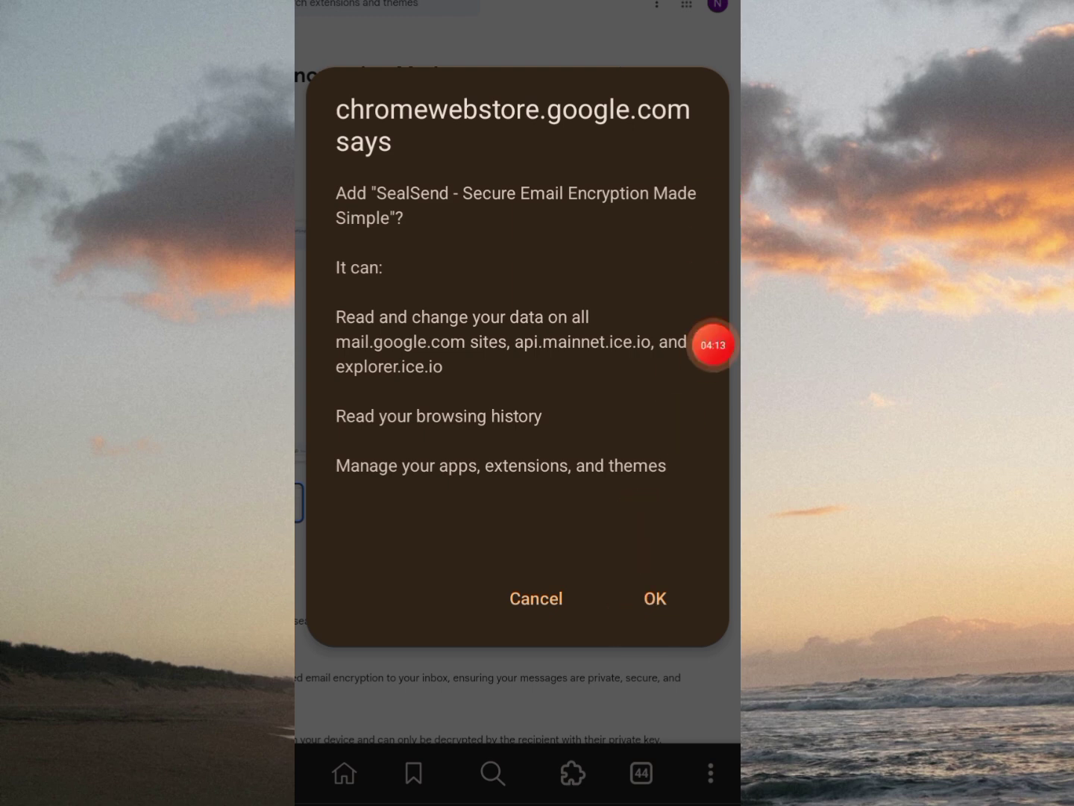
click(655, 598)
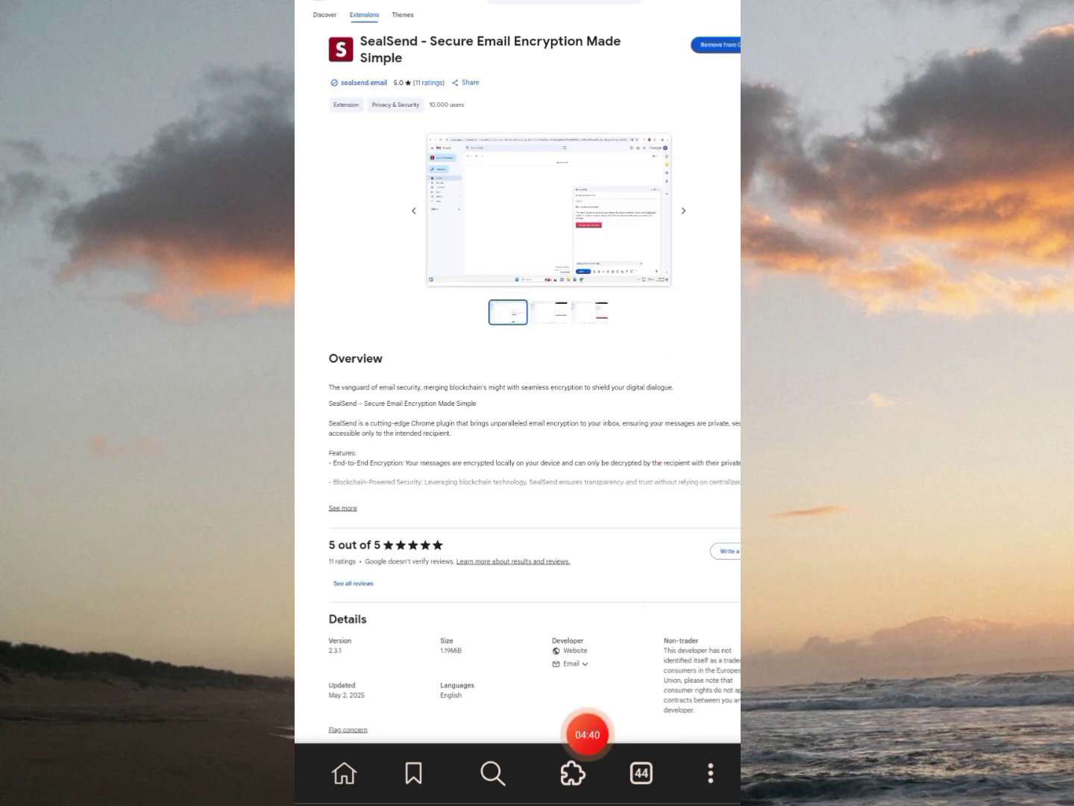
Step: Launch SealSend from the extensions list and advance through Simple Guide steps 2 to 4
click(573, 772)
scroll(461, 377, down, 5)
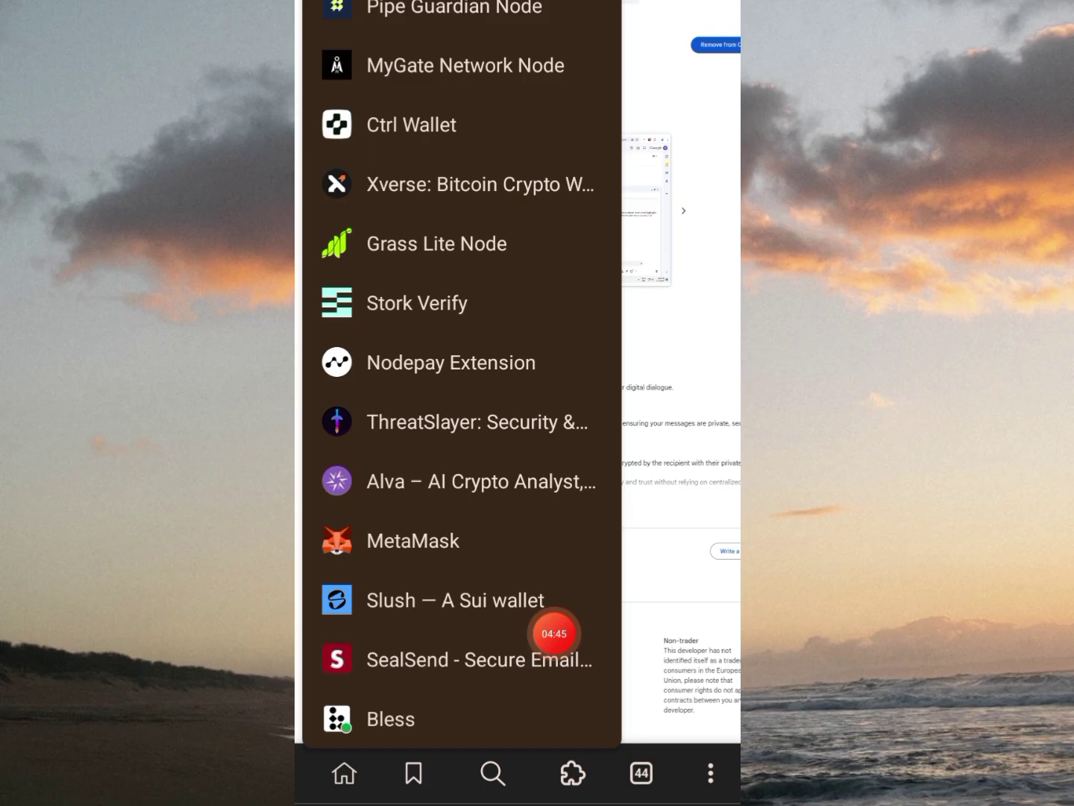
key(Escape)
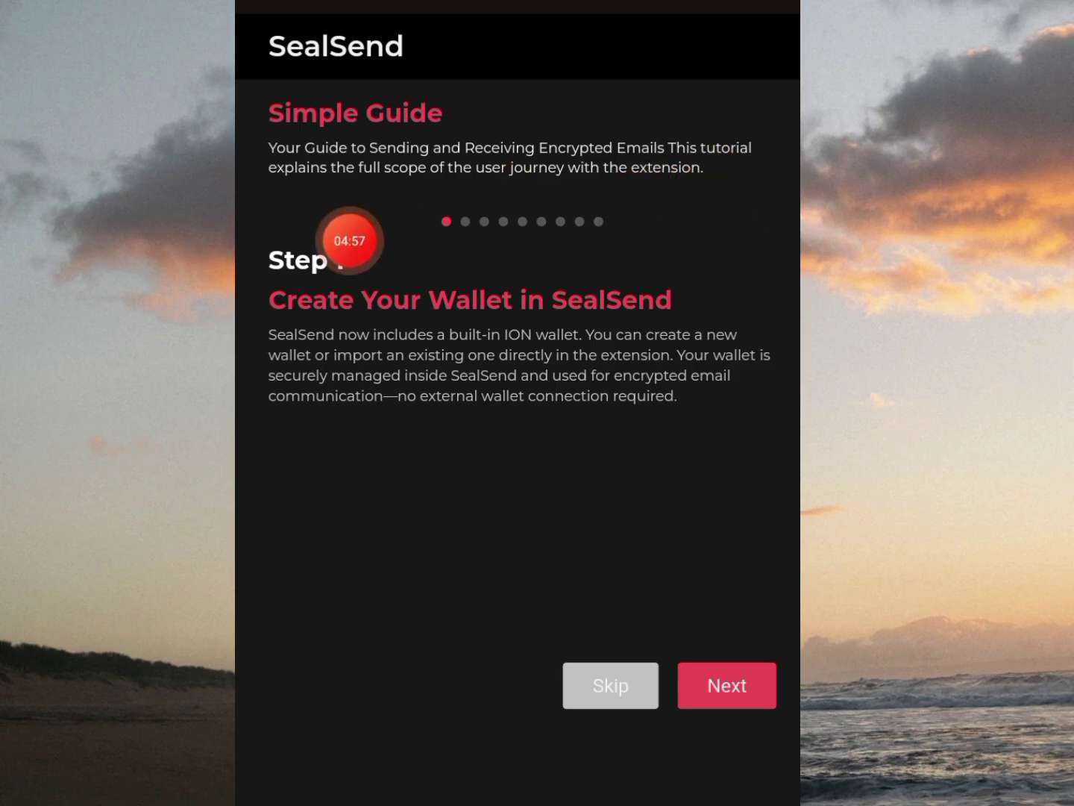
click(752, 759)
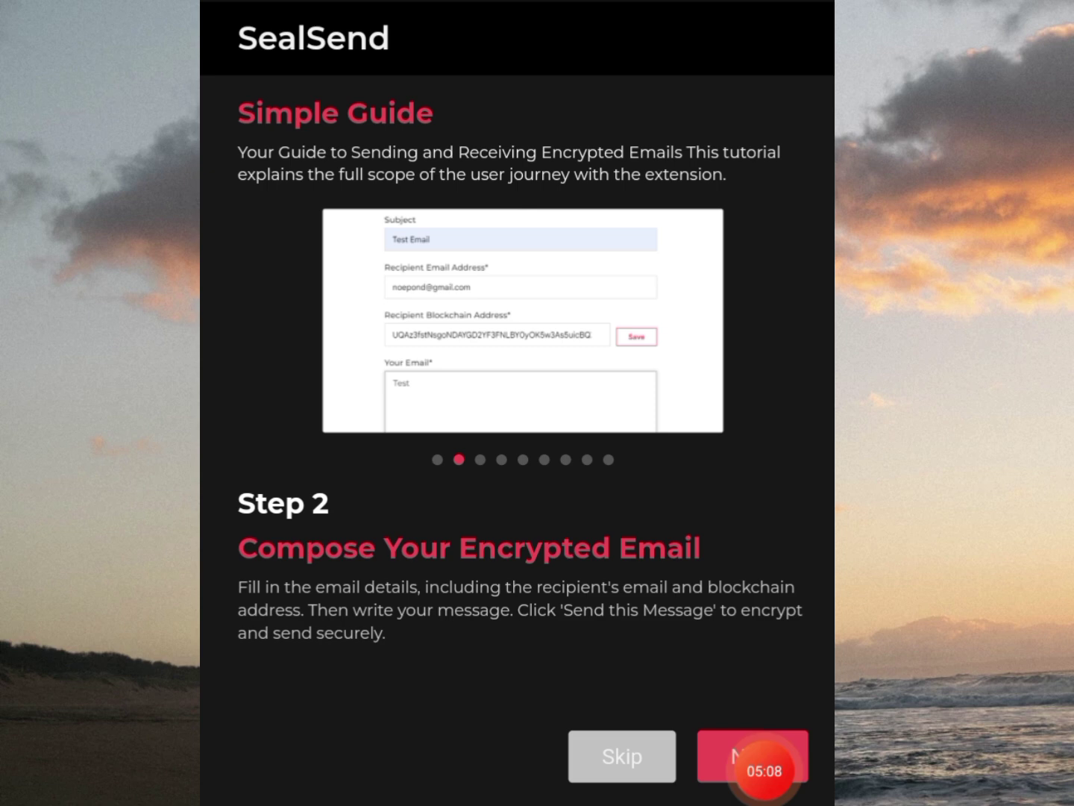
click(752, 756)
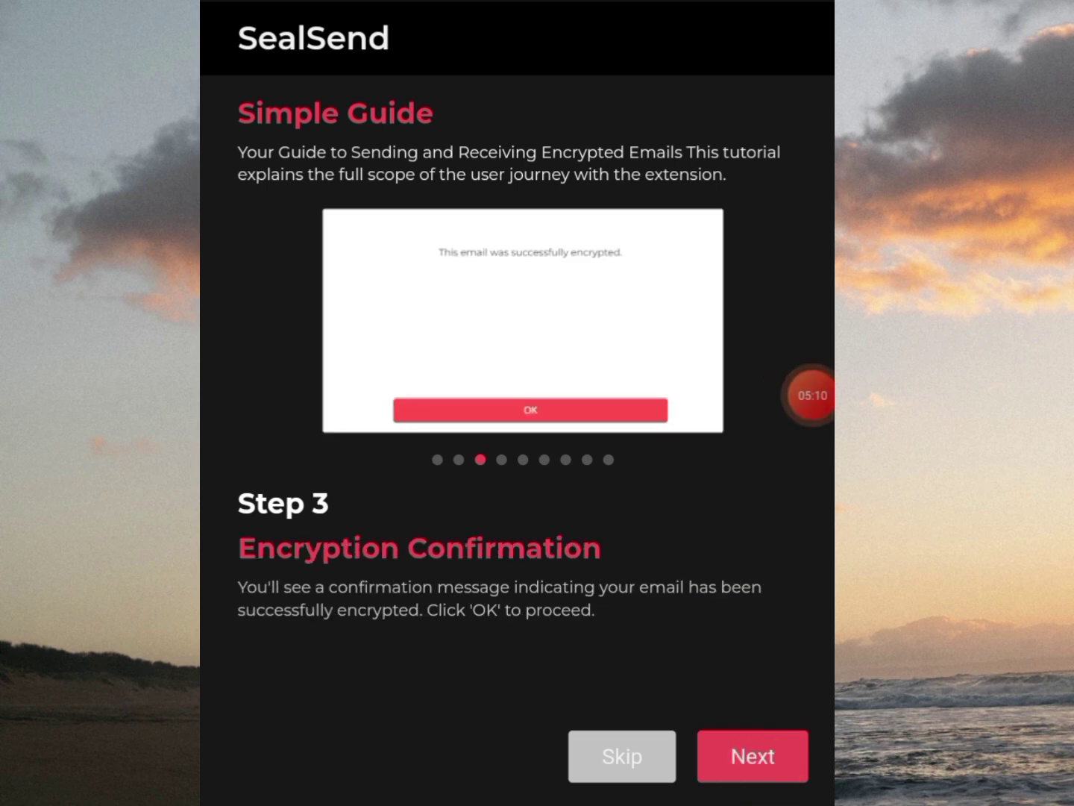
click(753, 756)
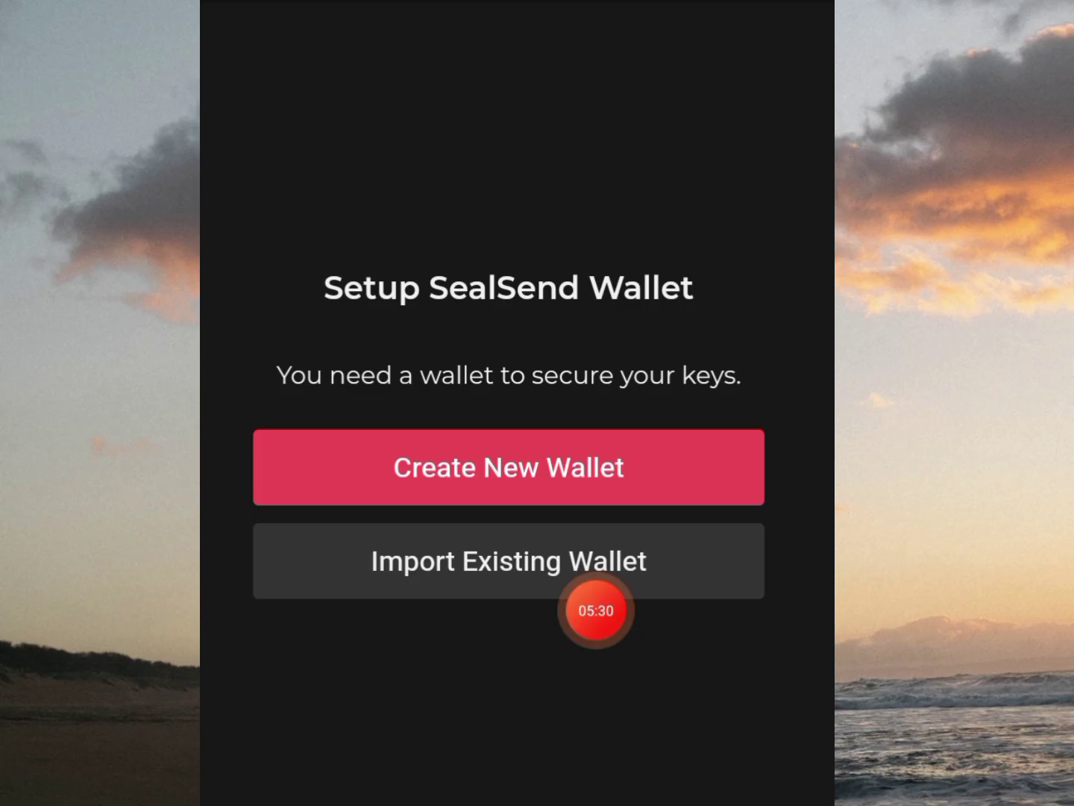
Step: Choose Create New Wallet and tick 'I have securely backed up my seed phrase'
click(509, 466)
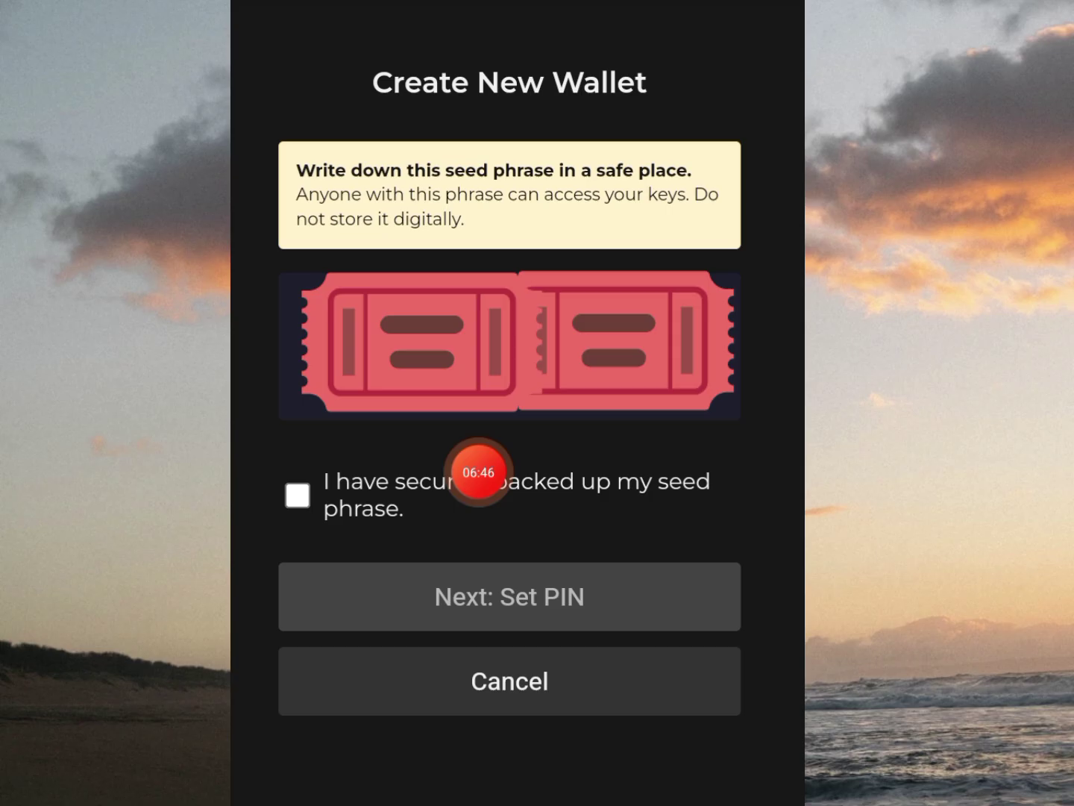
click(297, 495)
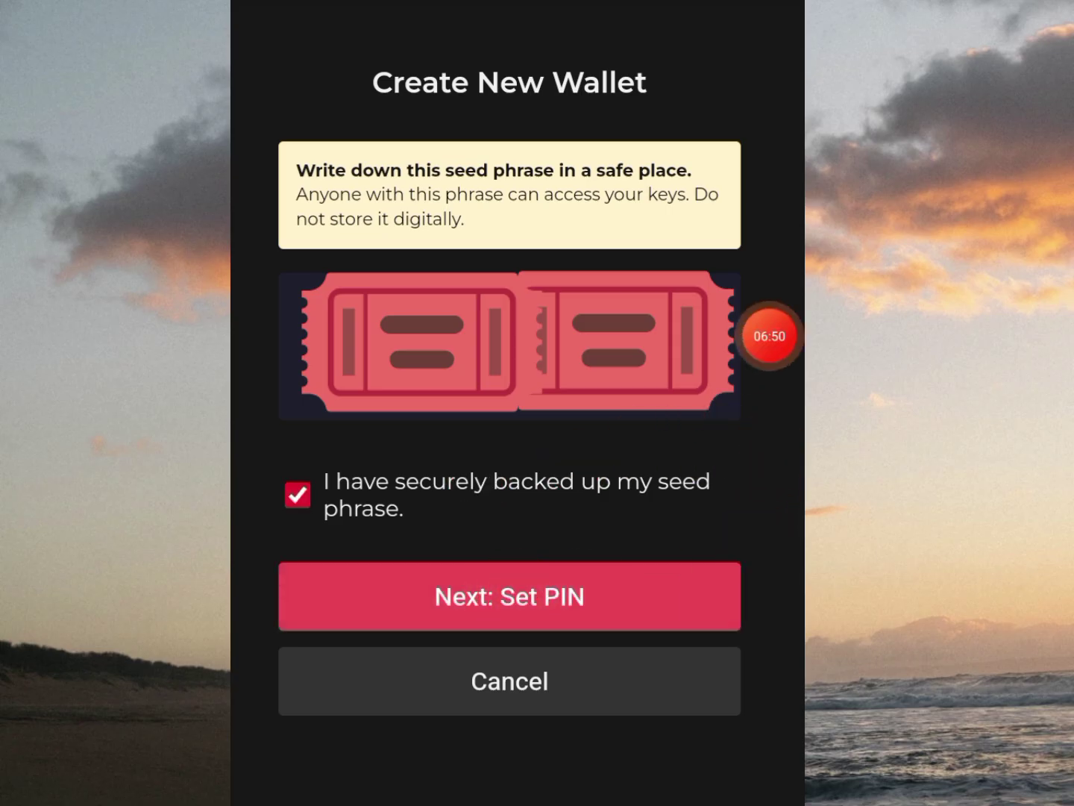
Step: On the Set PIN screen, enter the six-digit PIN in both fields and create the wallet
click(509, 595)
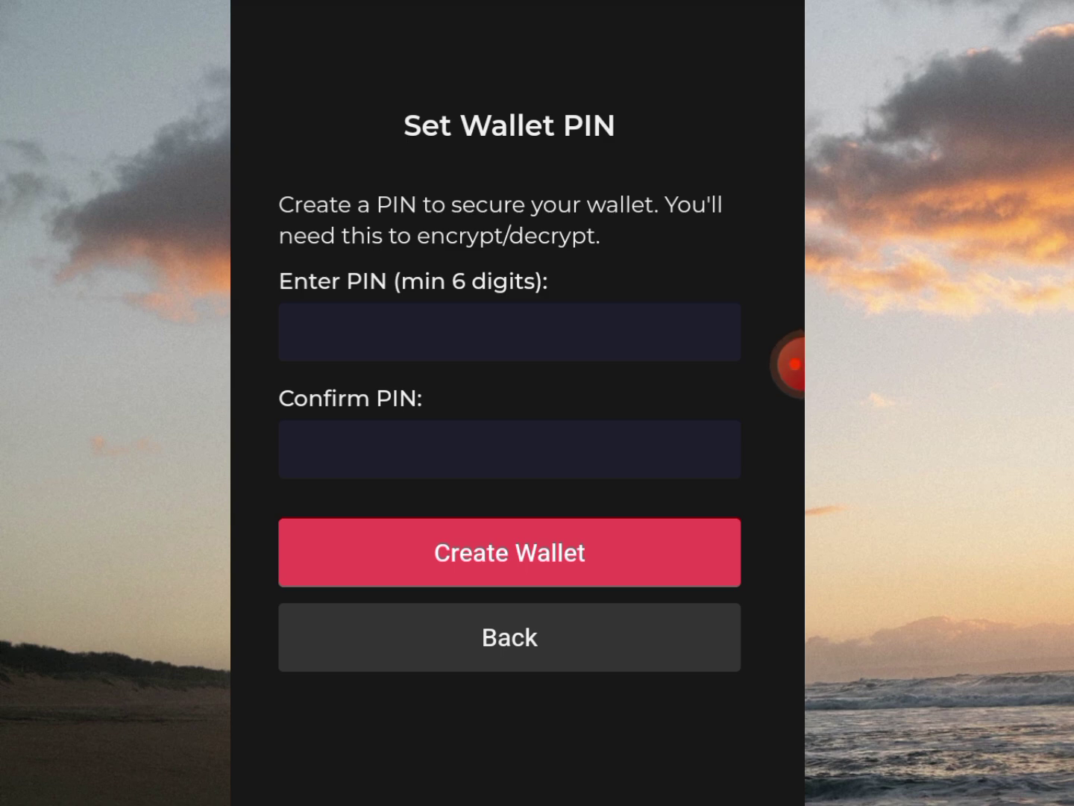
drag(787, 363, 767, 346)
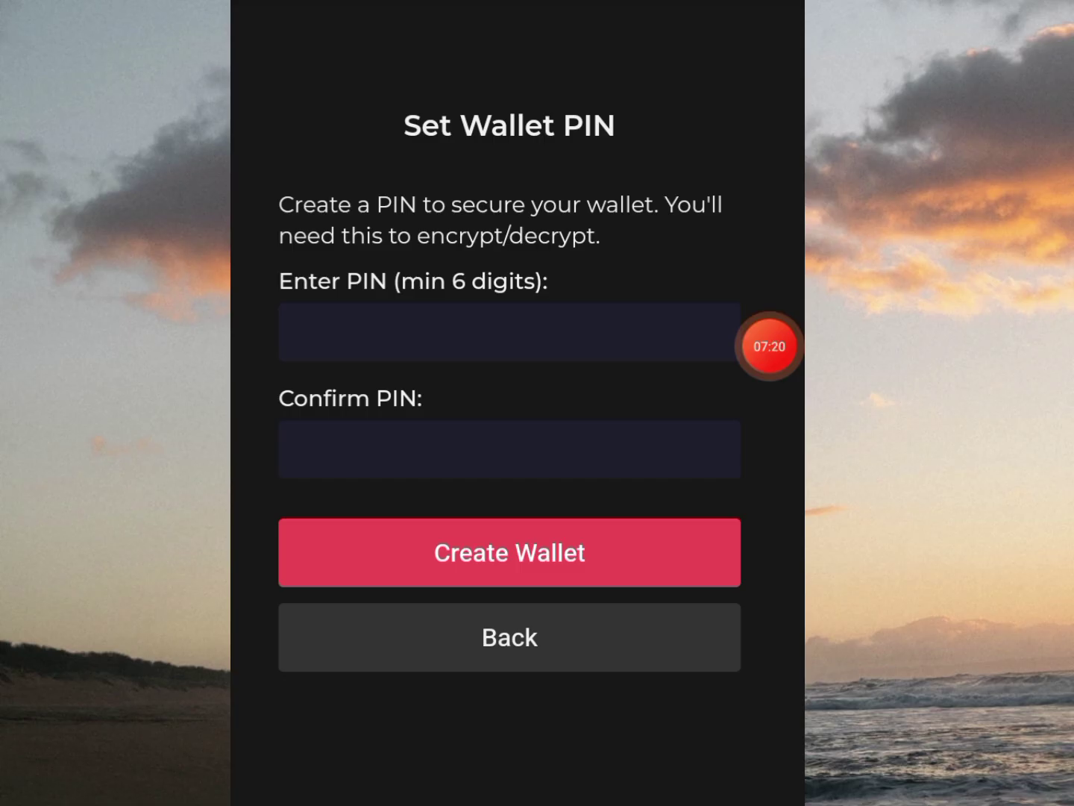
drag(787, 346, 770, 300)
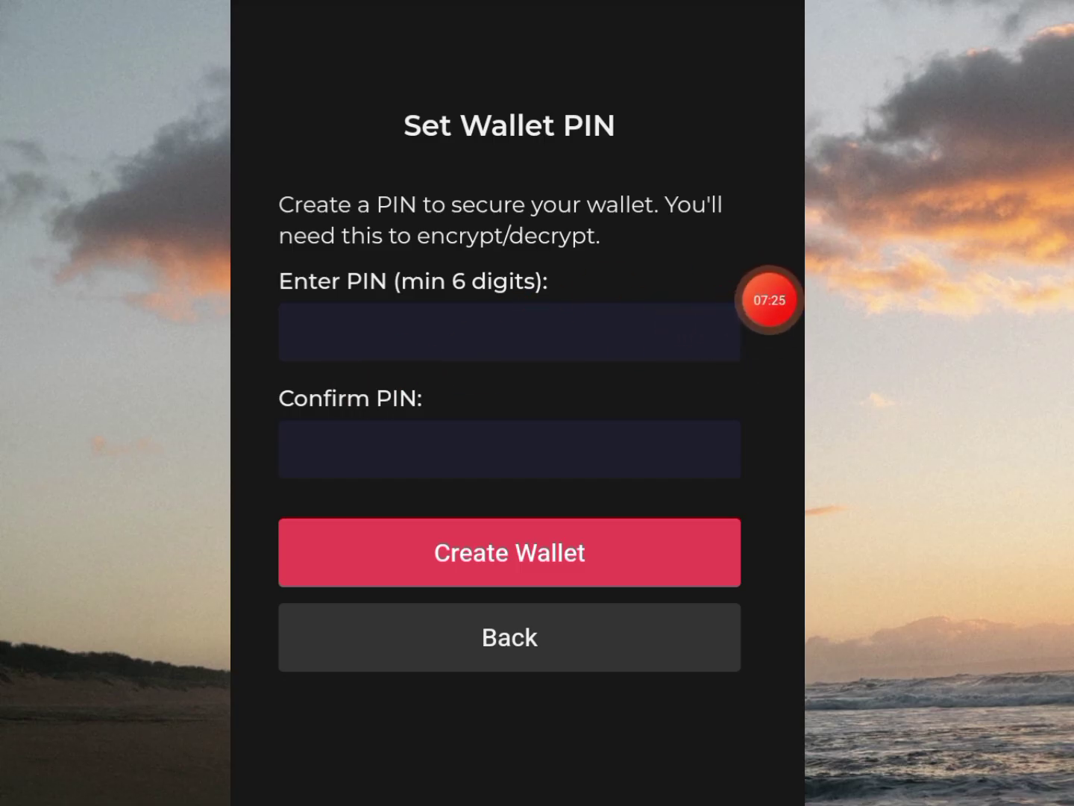
mouse_move(787, 300)
mouse_down()
mouse_move(500, 592)
mouse_move(770, 242)
mouse_up()
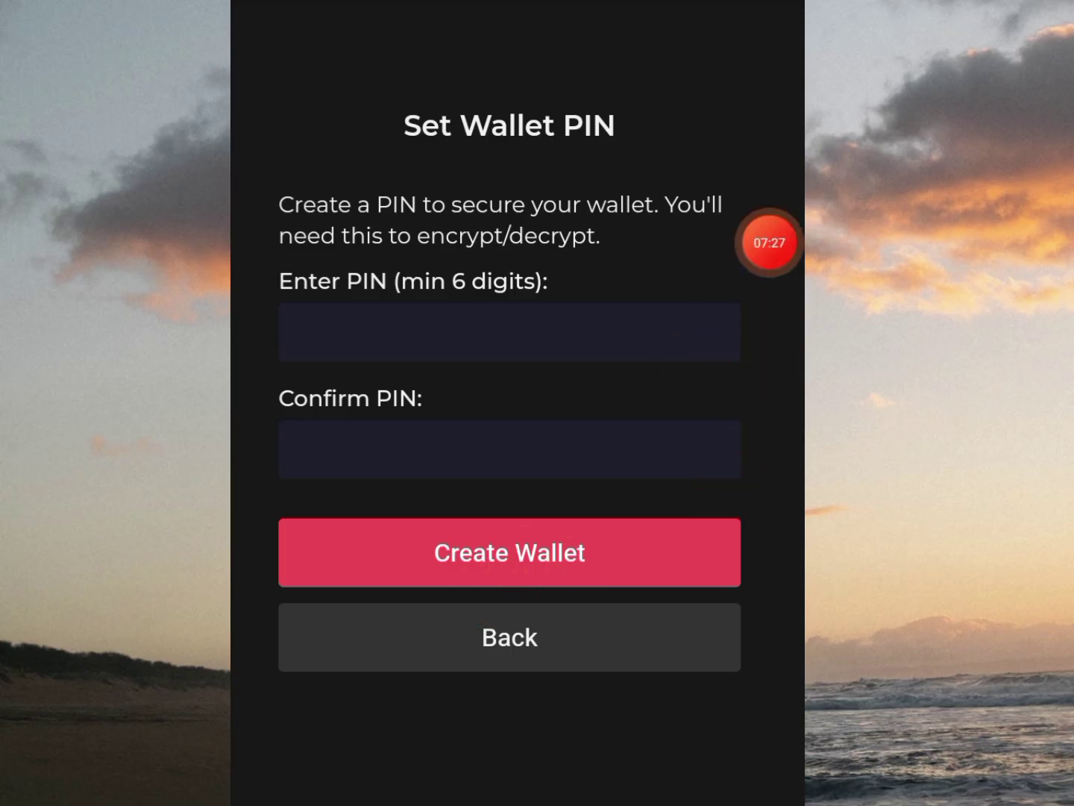
click(510, 549)
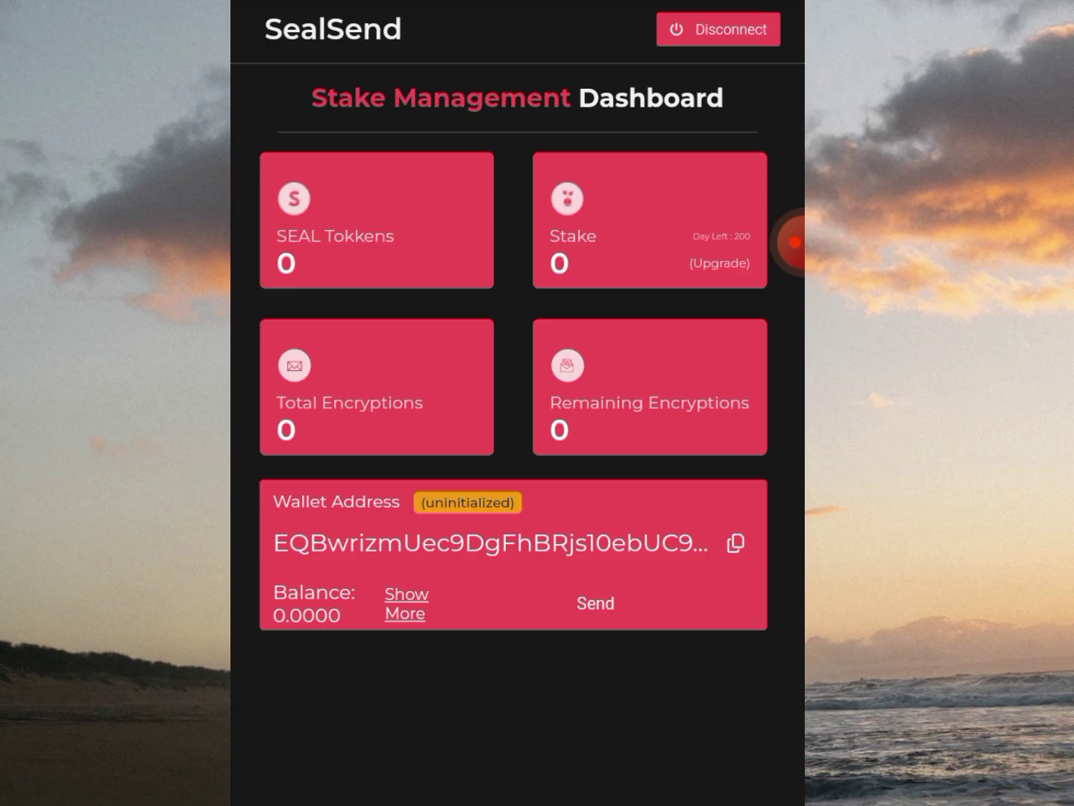
Step: Scroll the Stake Management Dashboard to check the wallet address and the Free staking plan
mouse_move(721, 546)
mouse_down()
mouse_move(787, 142)
mouse_move(740, 558)
mouse_move(770, 367)
mouse_up()
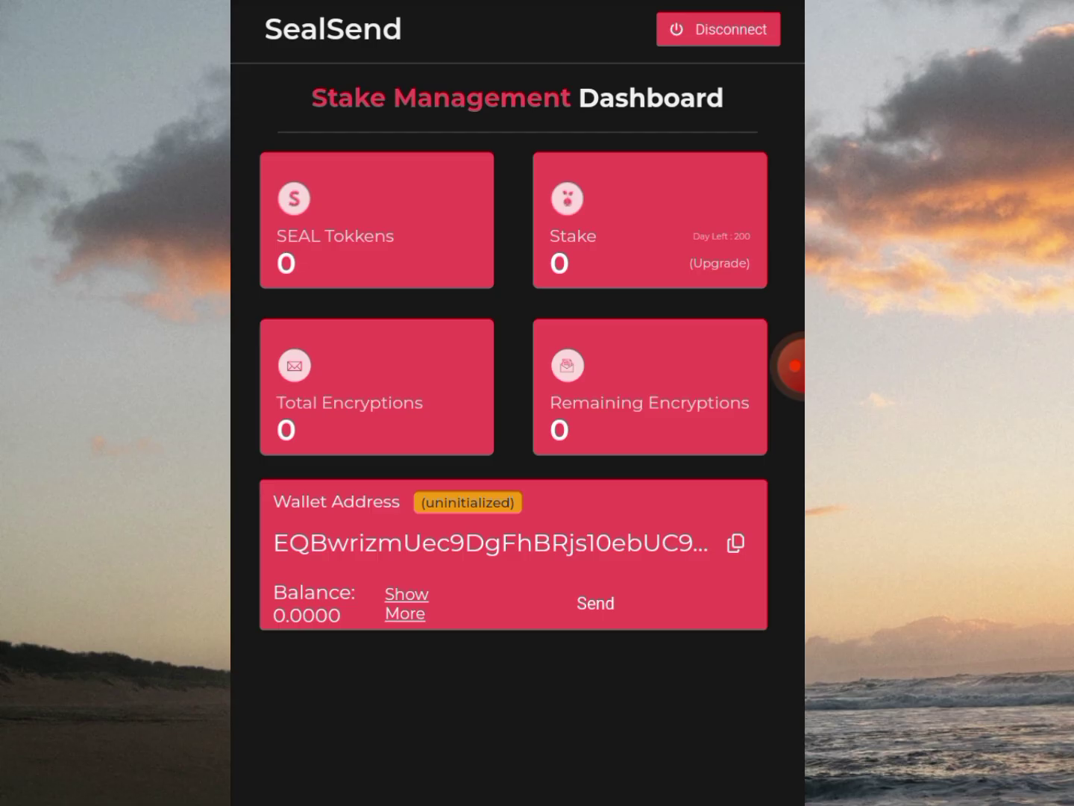
drag(794, 366, 663, 414)
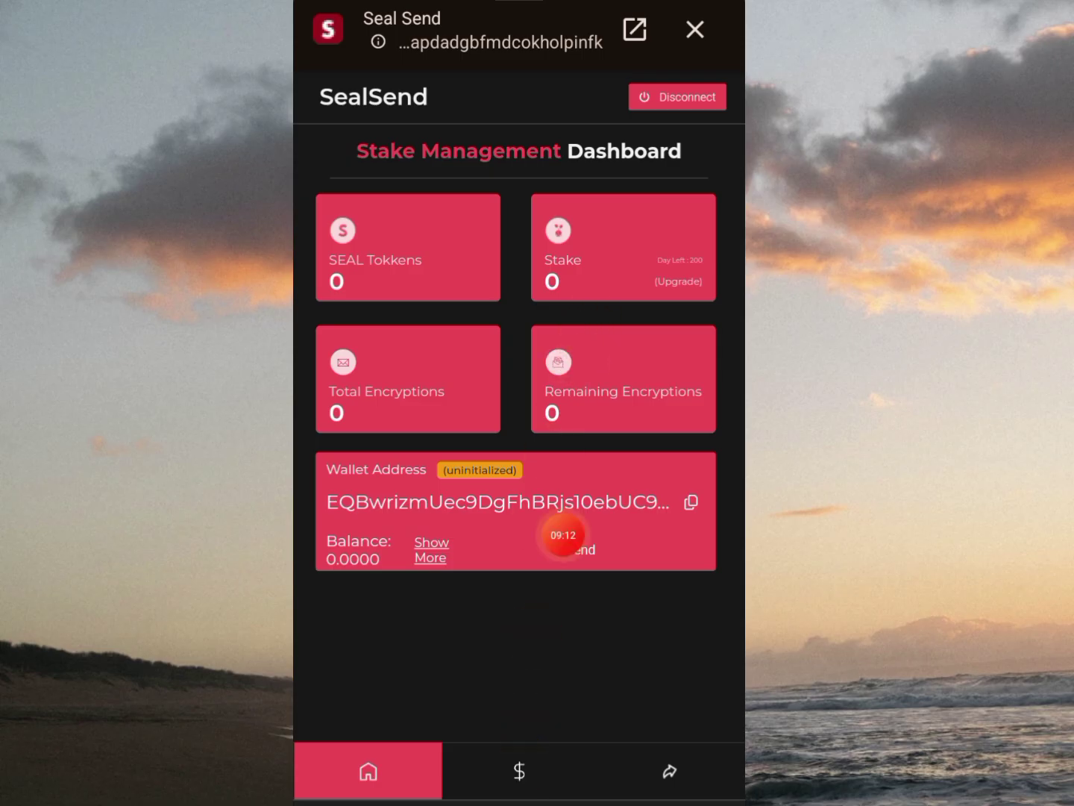
click(518, 770)
drag(718, 452, 526, 249)
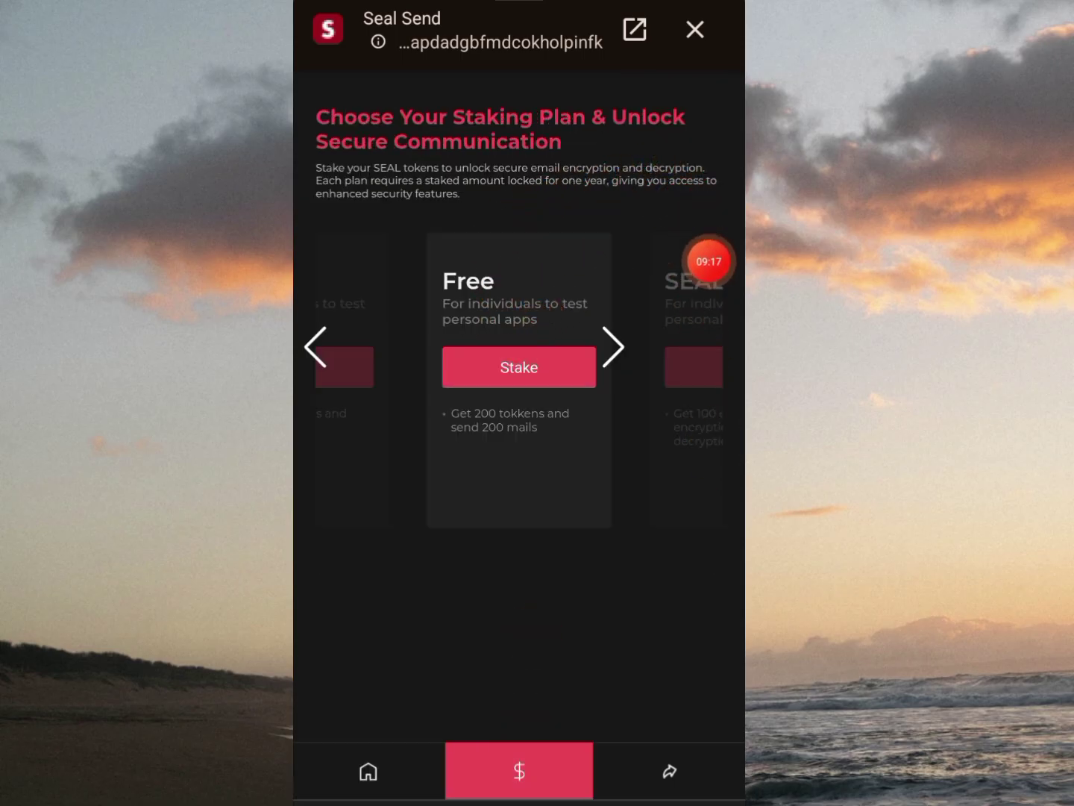
click(669, 771)
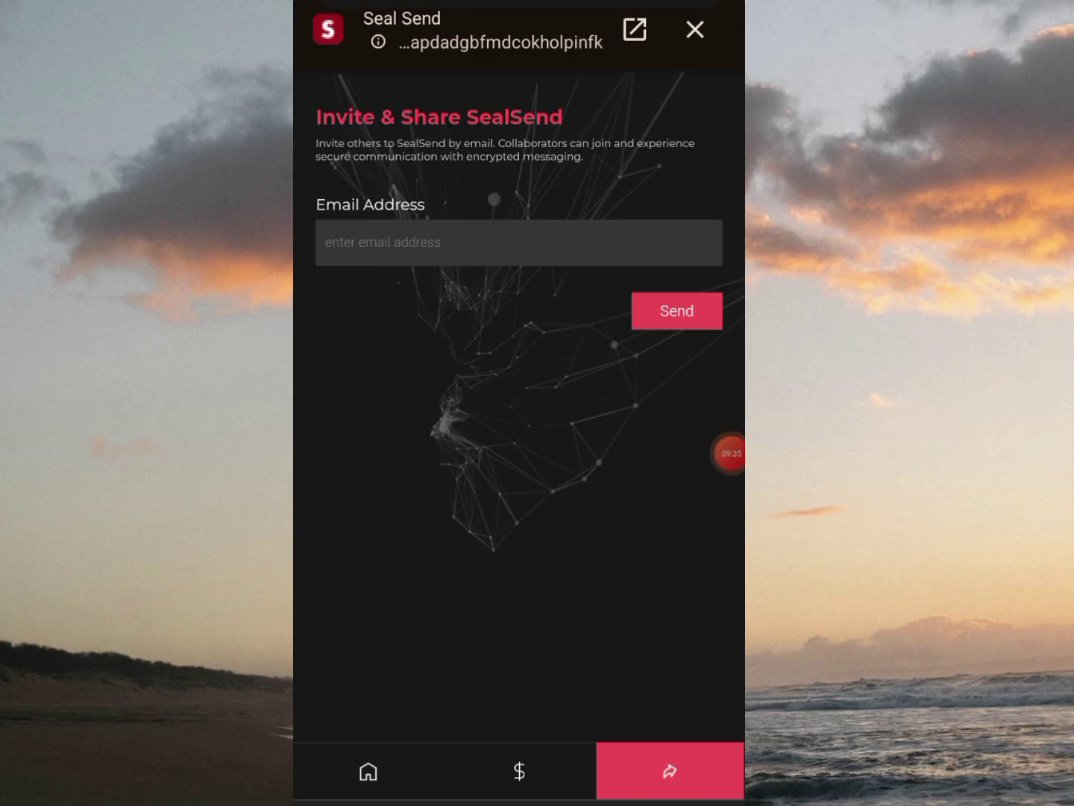
click(367, 771)
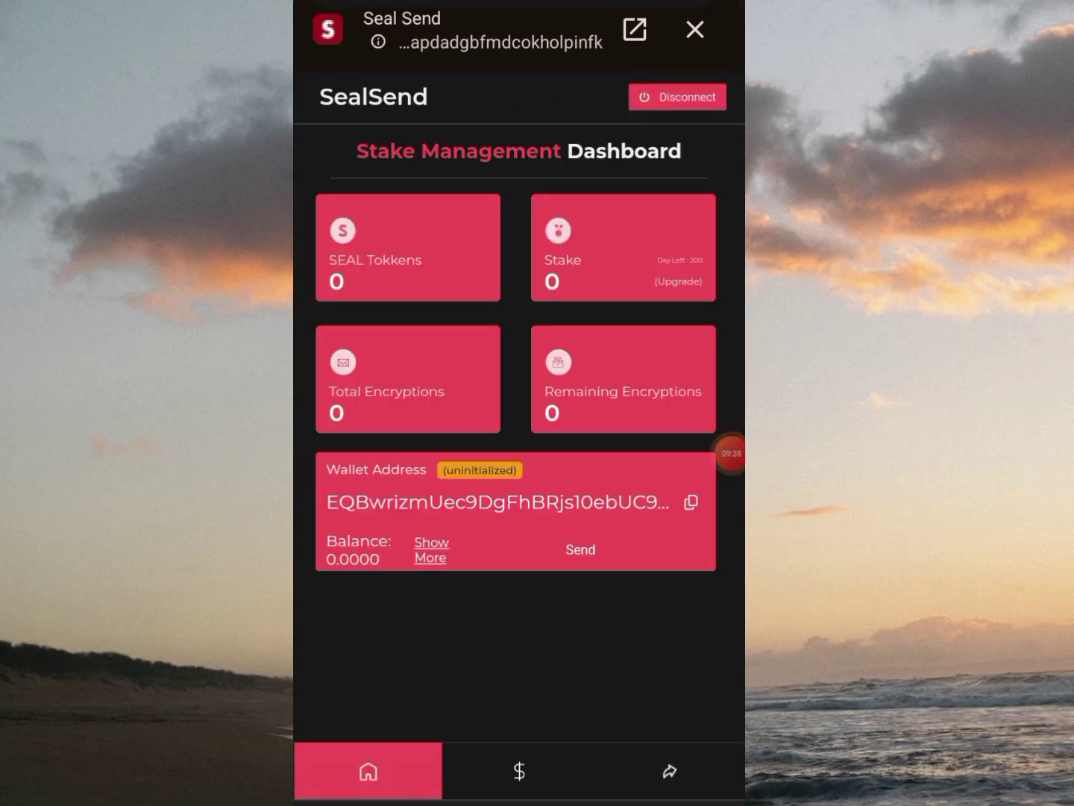